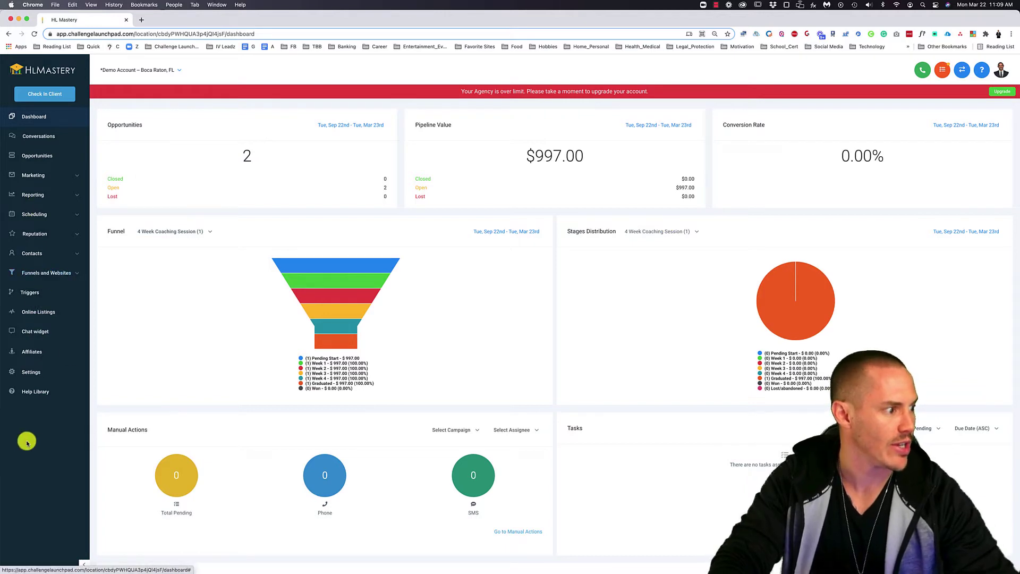
Expand Funnels and Websites in the sidebar and go to Membership.
click(49, 272)
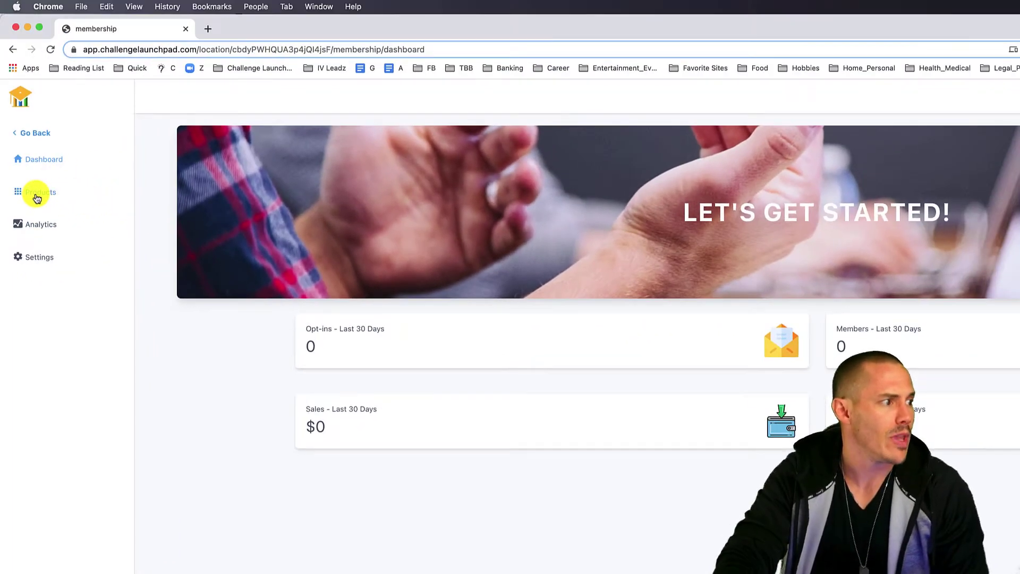
From All Products, start building a new custom product from scratch.
click(36, 192)
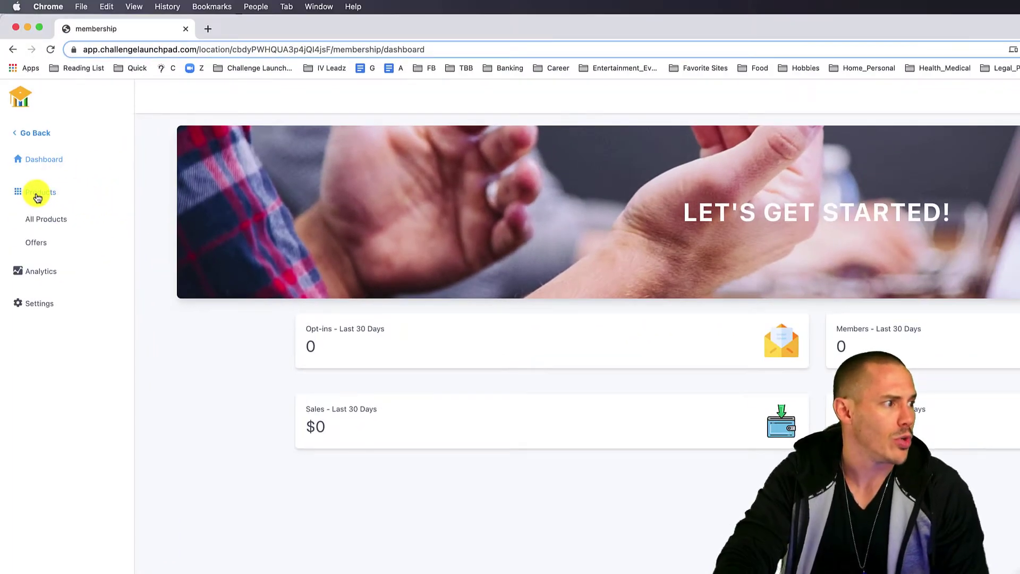
click(45, 218)
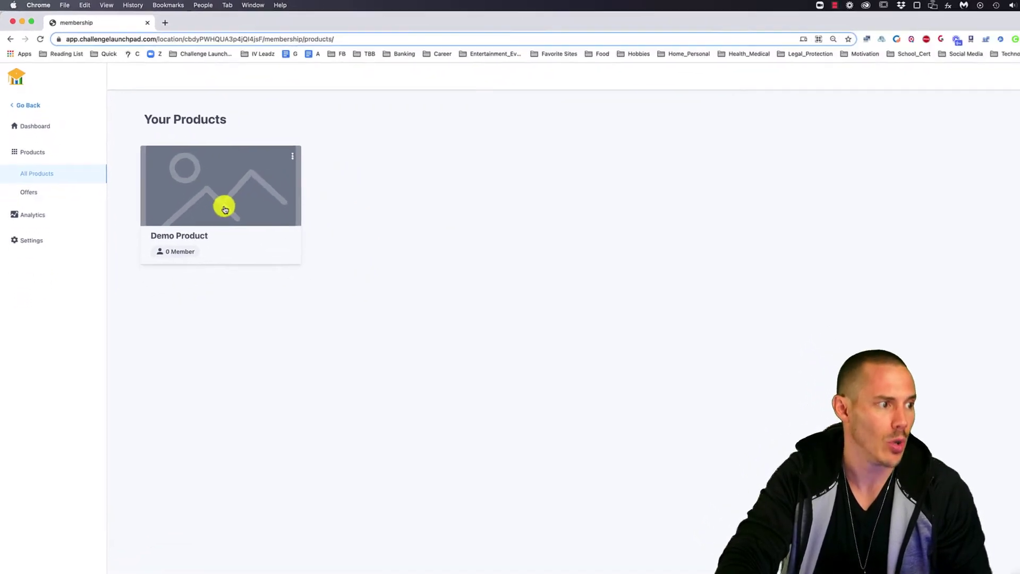
click(968, 102)
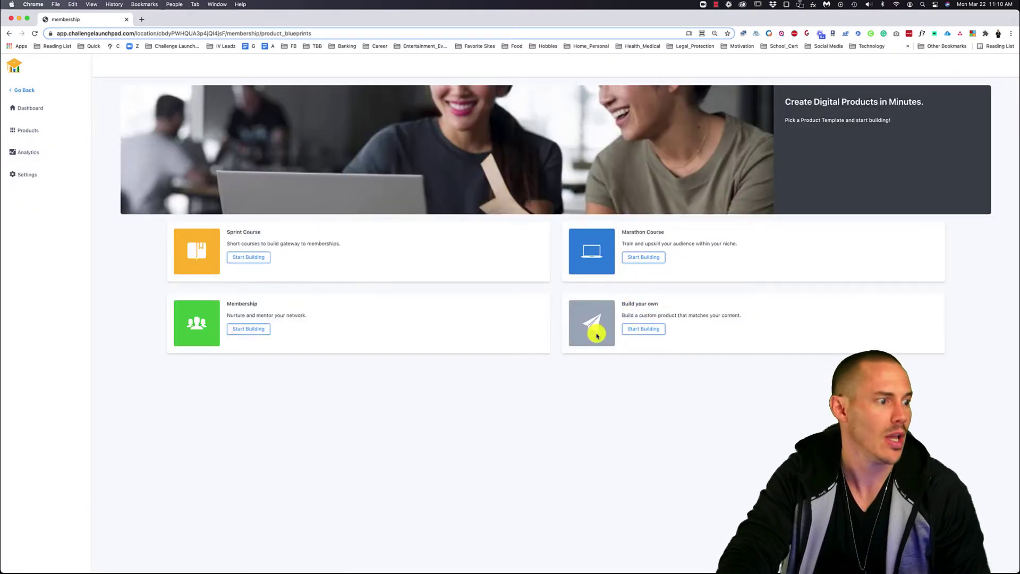
click(645, 330)
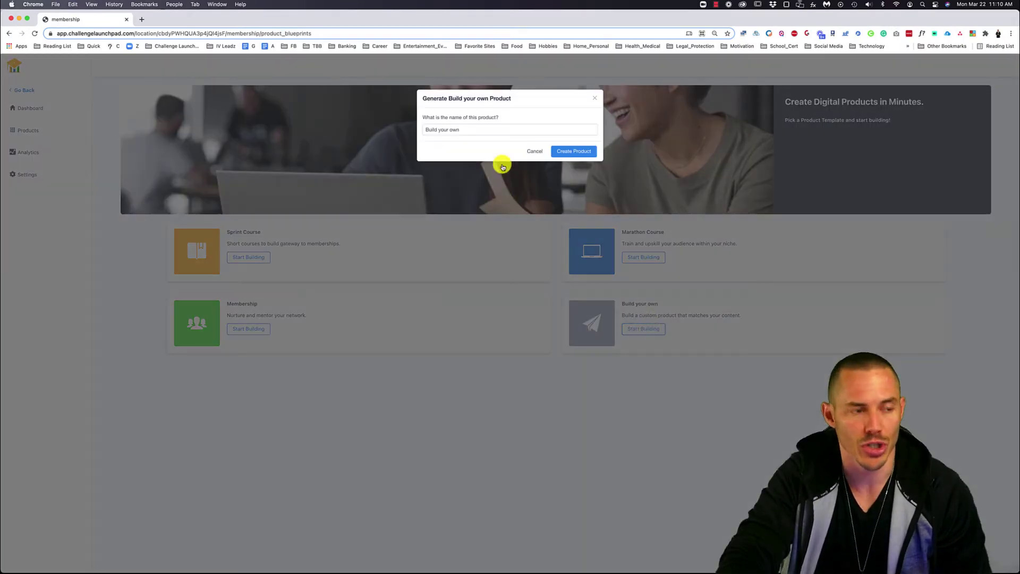
Cancel the new custom product and return to the All Products list.
click(595, 100)
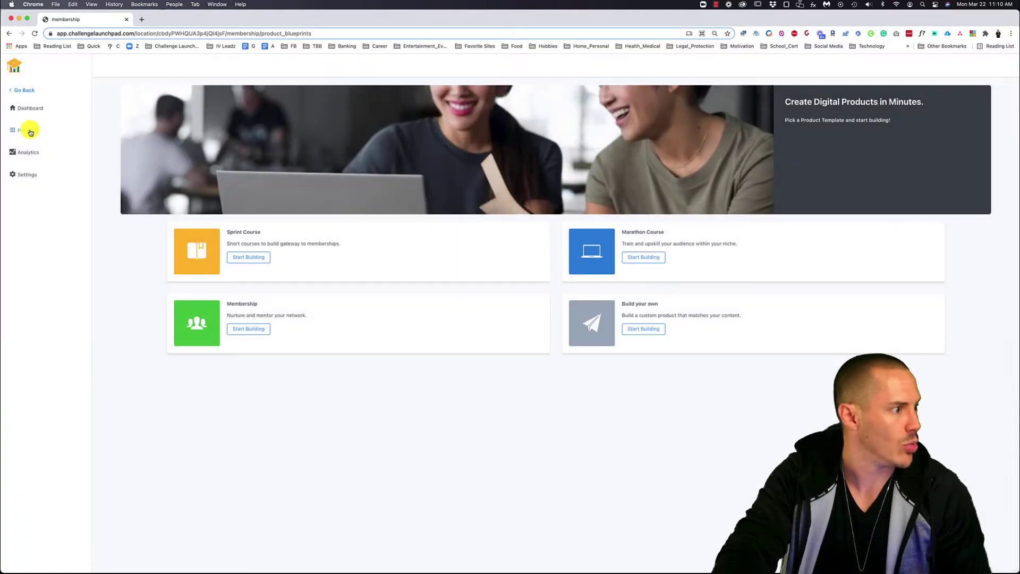
click(29, 131)
click(31, 151)
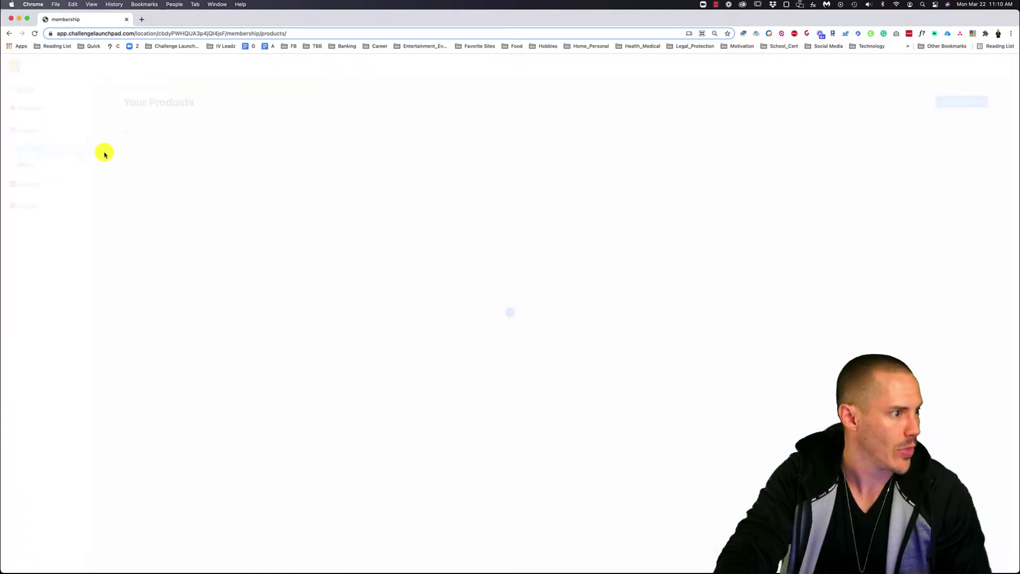
Open the Demo Product, inspect its Blank Post lesson, then go back to Demo Product.
click(188, 166)
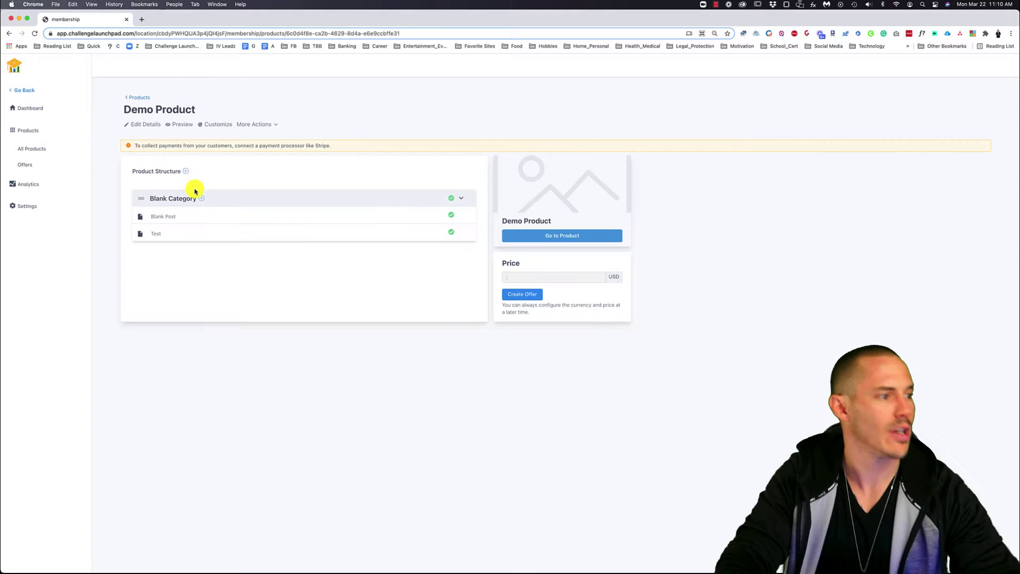
mouse_move(164, 217)
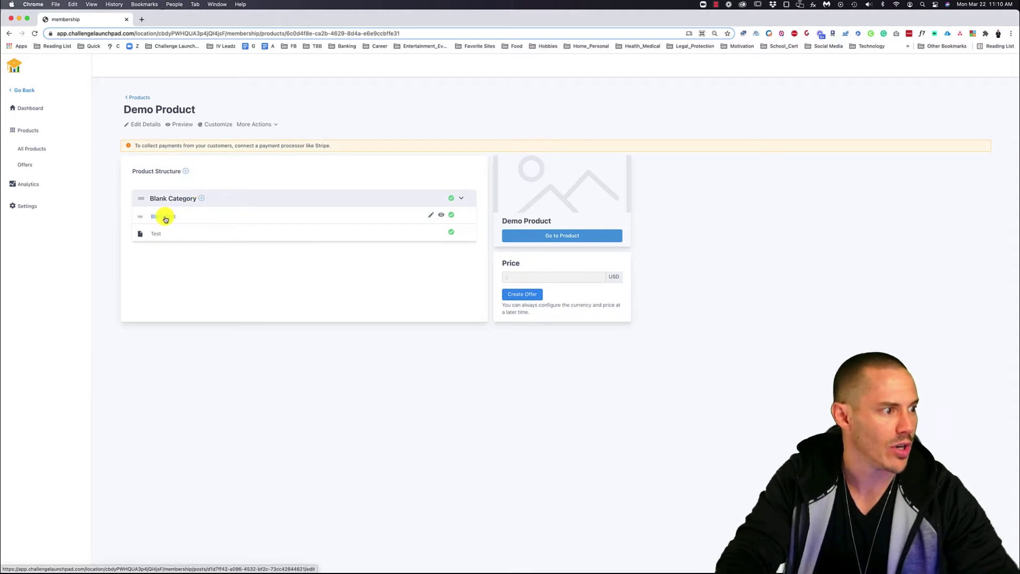
click(165, 219)
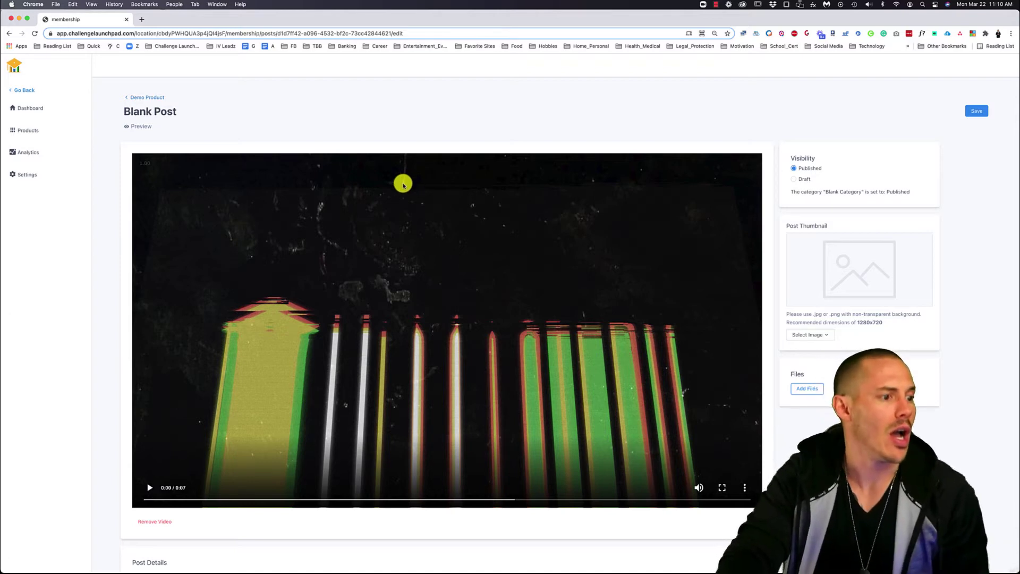
scroll(406, 179, down, 1)
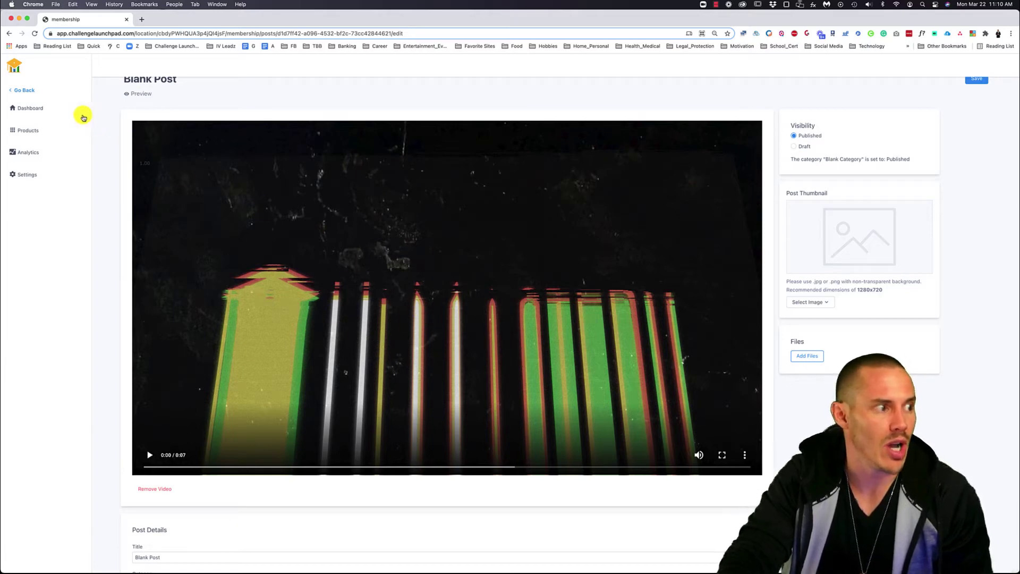
click(9, 33)
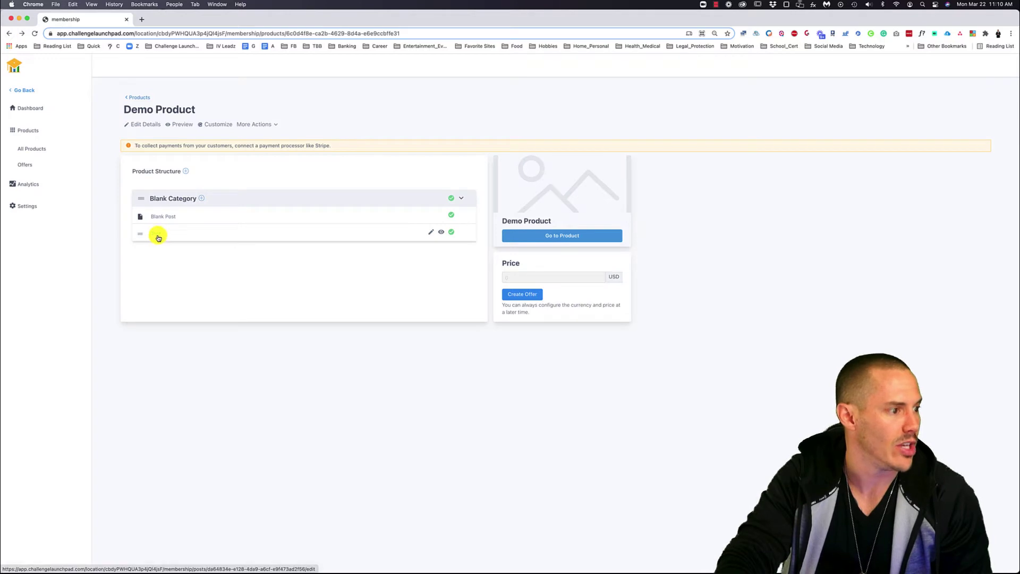
Open the Test lesson and capture a screenshot of its editor area.
click(157, 236)
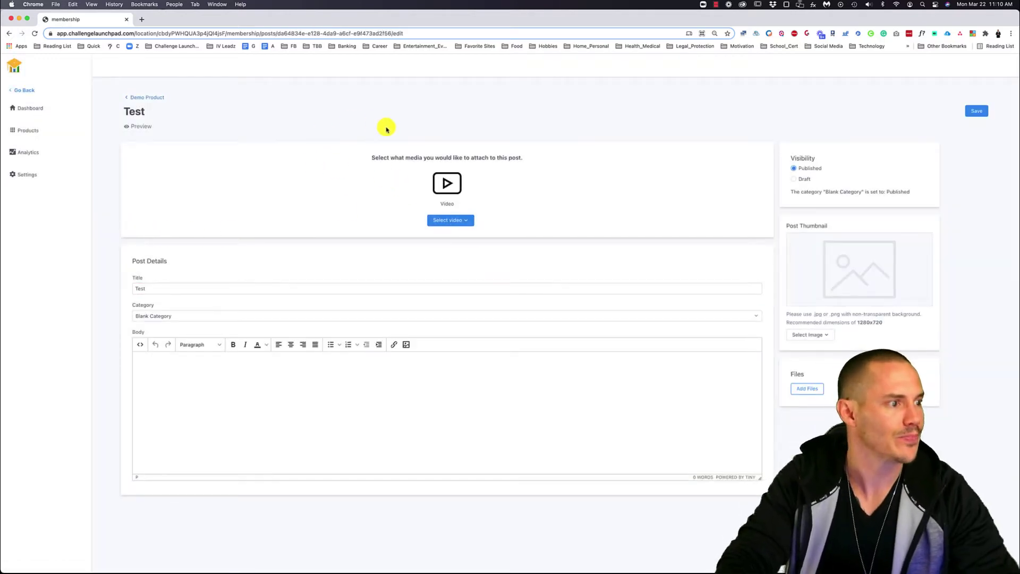
key(super+shift+4)
drag(220, 102, 697, 290)
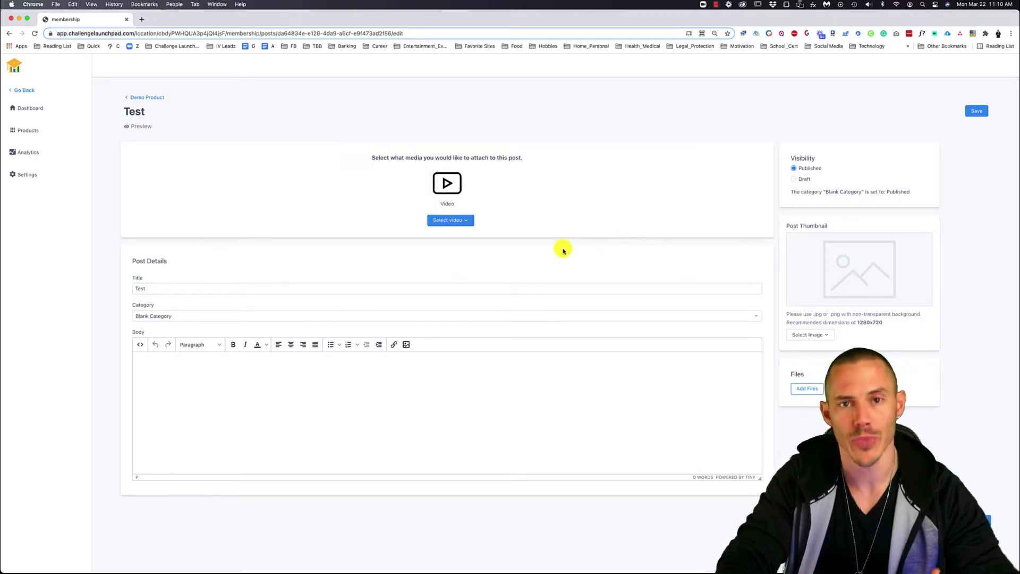
Open the Upload Video window, highlighting the supported .mp4 and .webm formats.
click(453, 221)
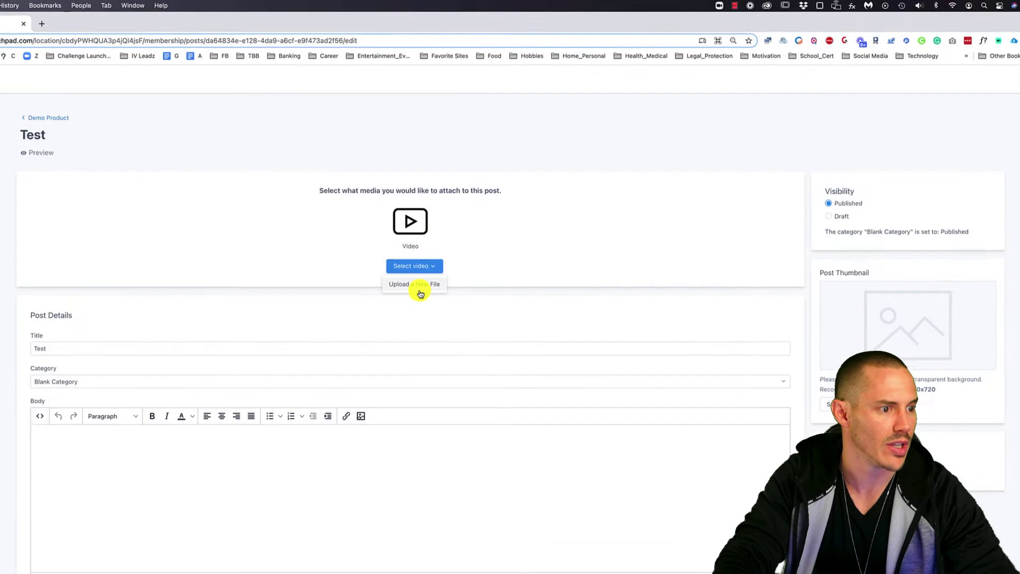
click(420, 291)
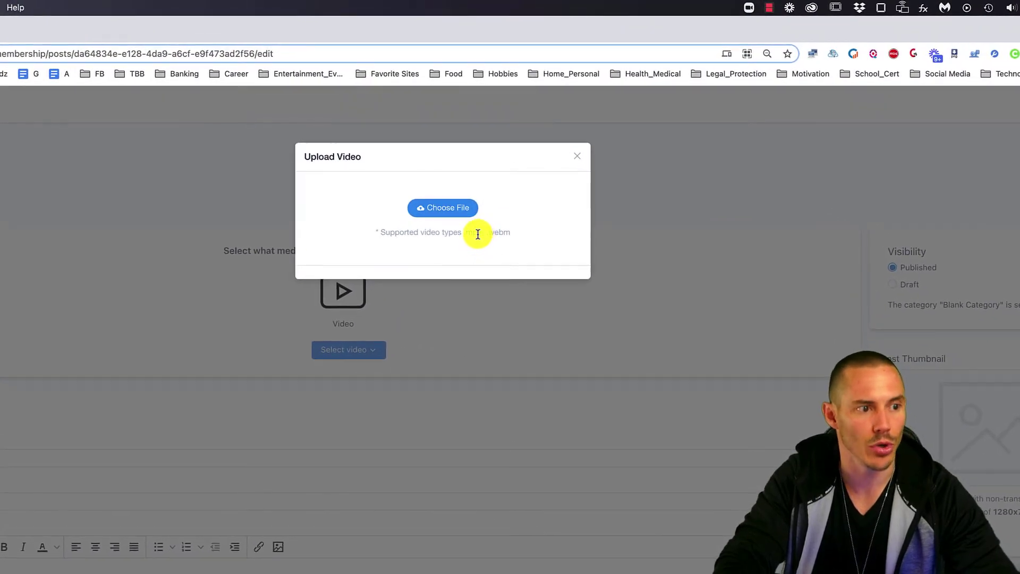
drag(464, 232, 509, 236)
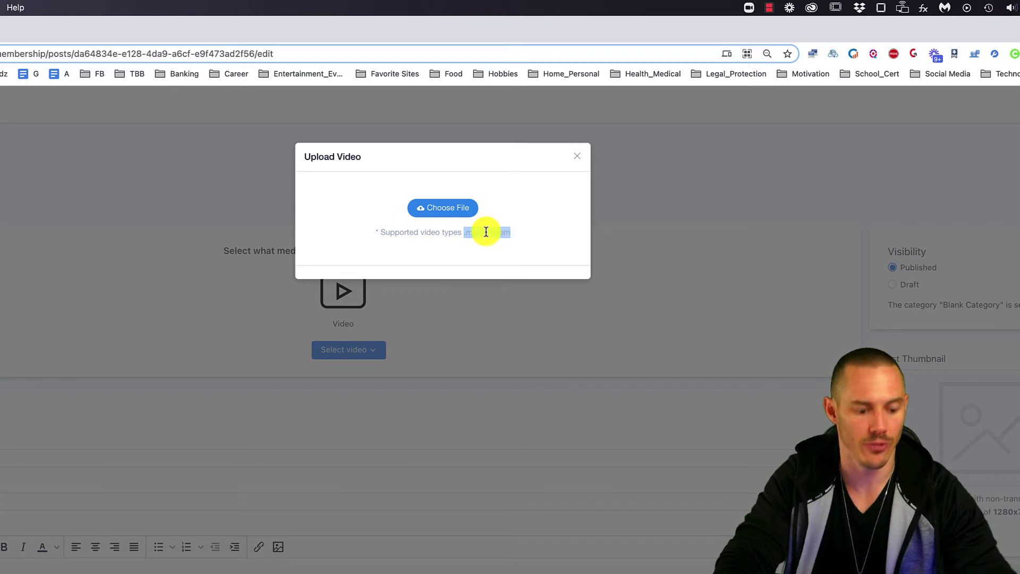
click(496, 239)
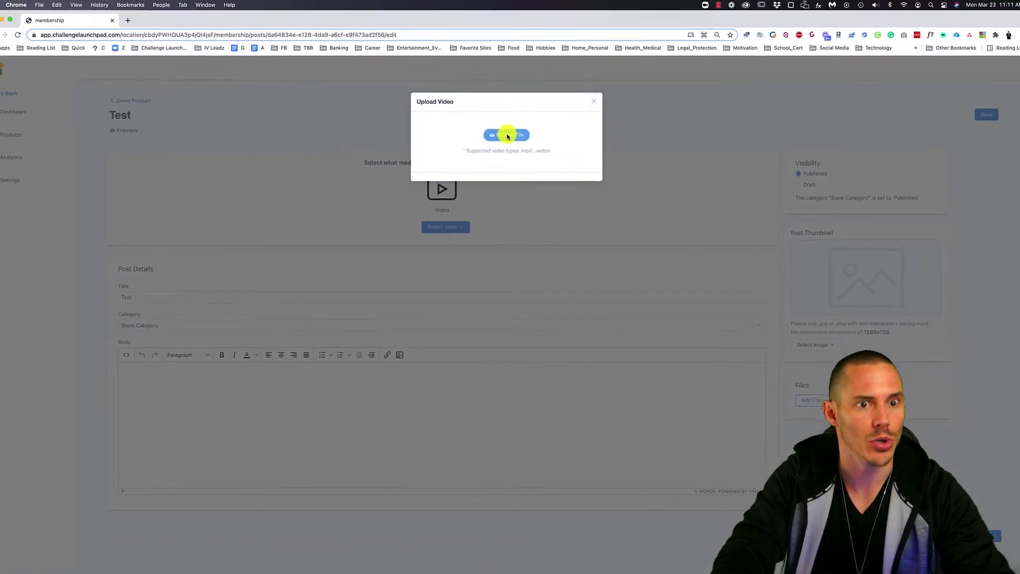
Upload the first Glitch MP4 from the YouTube Opener folder to the Test lesson.
click(475, 175)
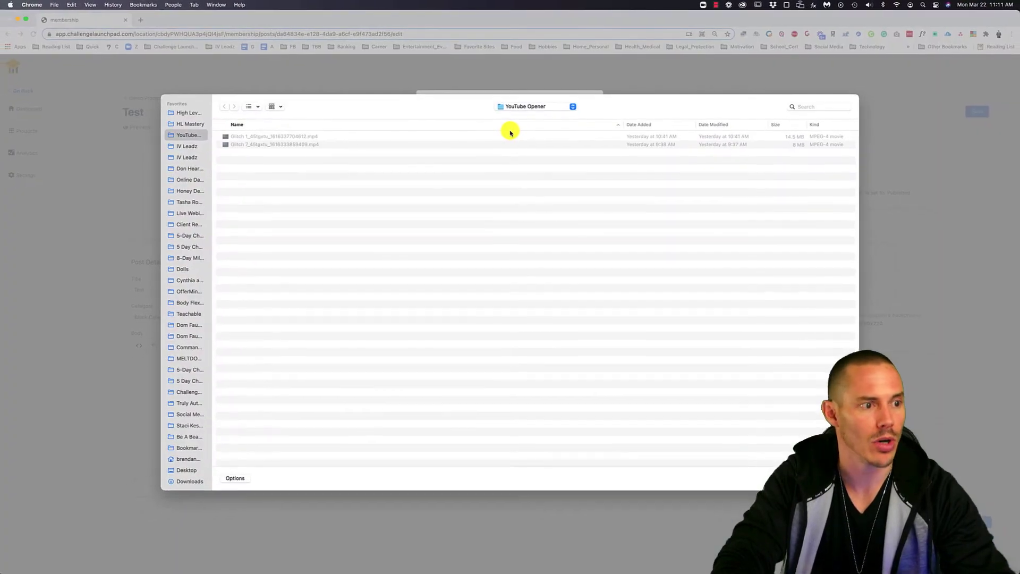
click(311, 137)
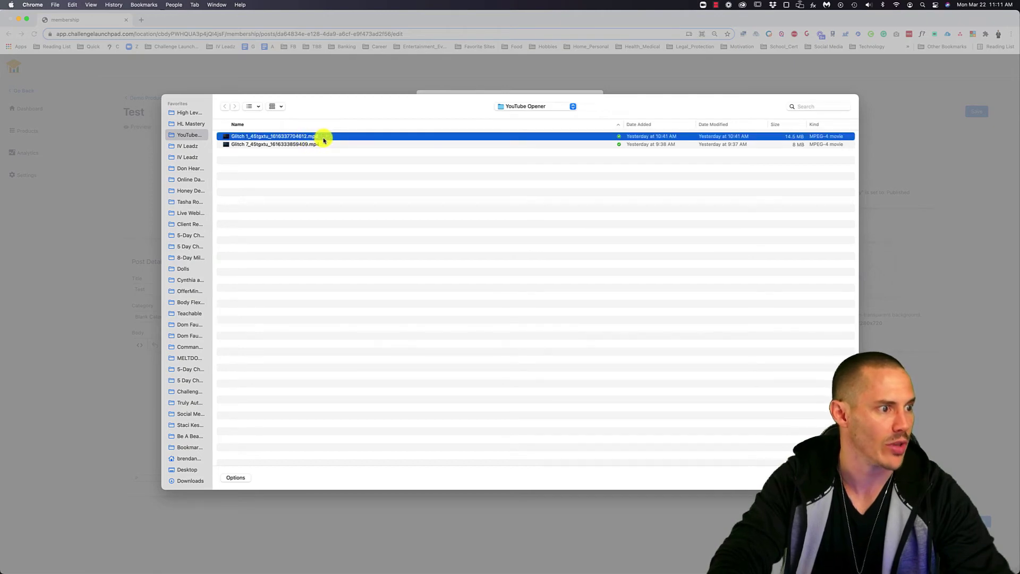
double_click(324, 139)
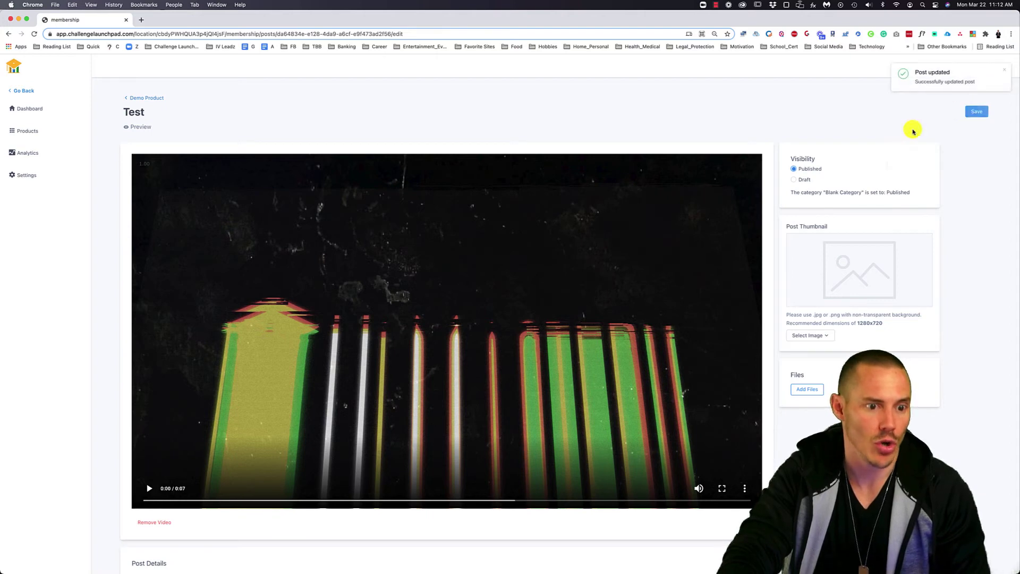
scroll(676, 148, down, 2)
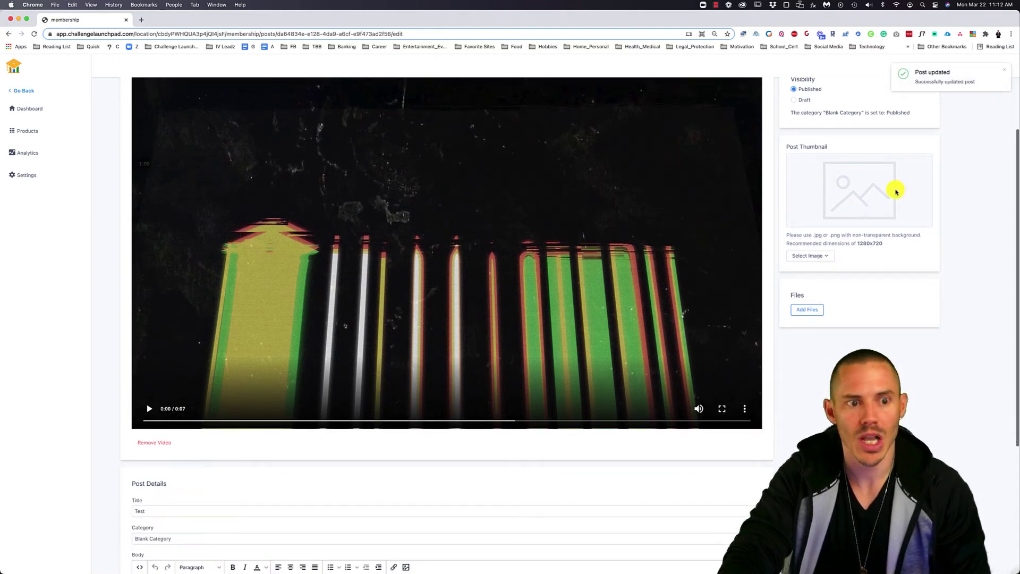
scroll(845, 172, down, 2)
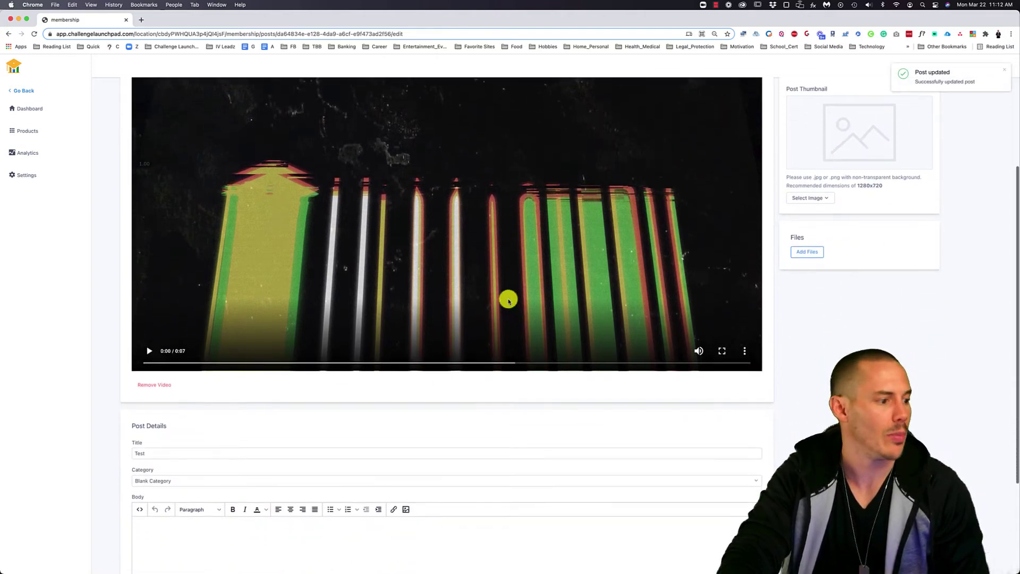
scroll(509, 299, down, 3)
Click into the Test lesson body, then return via the Demo Product breadcrumb.
click(170, 404)
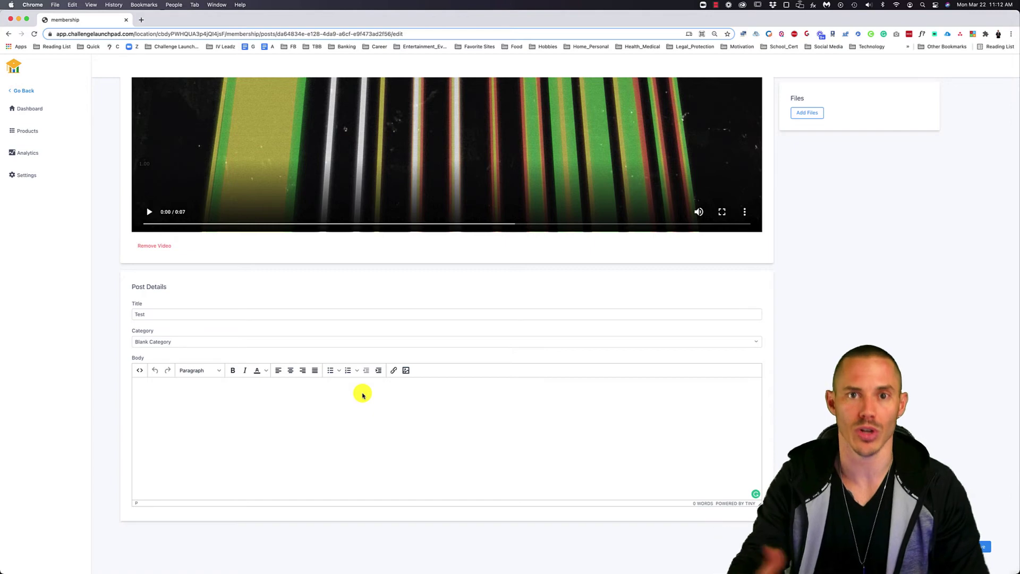
scroll(364, 375, up, 1)
scroll(320, 318, up, 4)
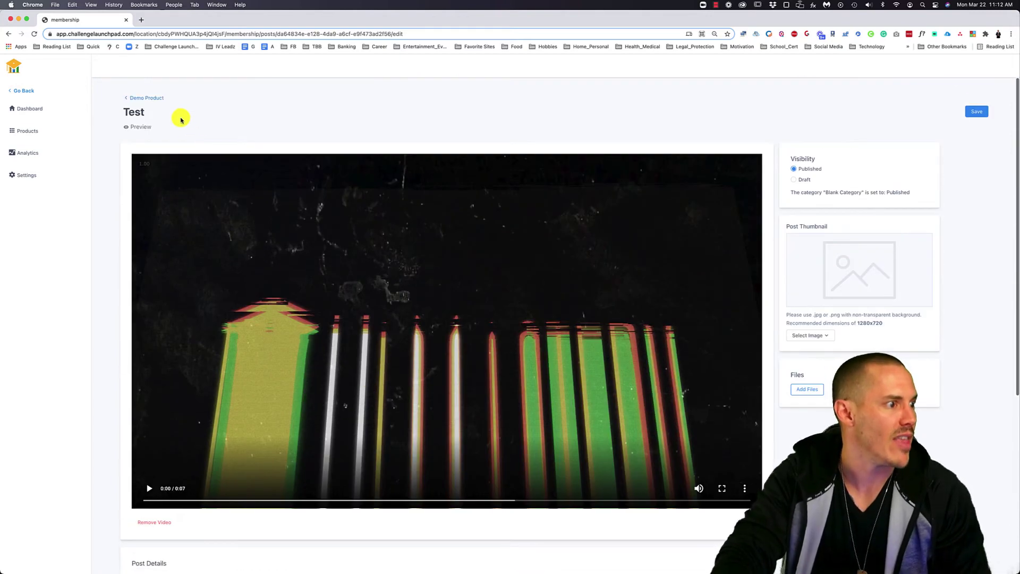
click(152, 98)
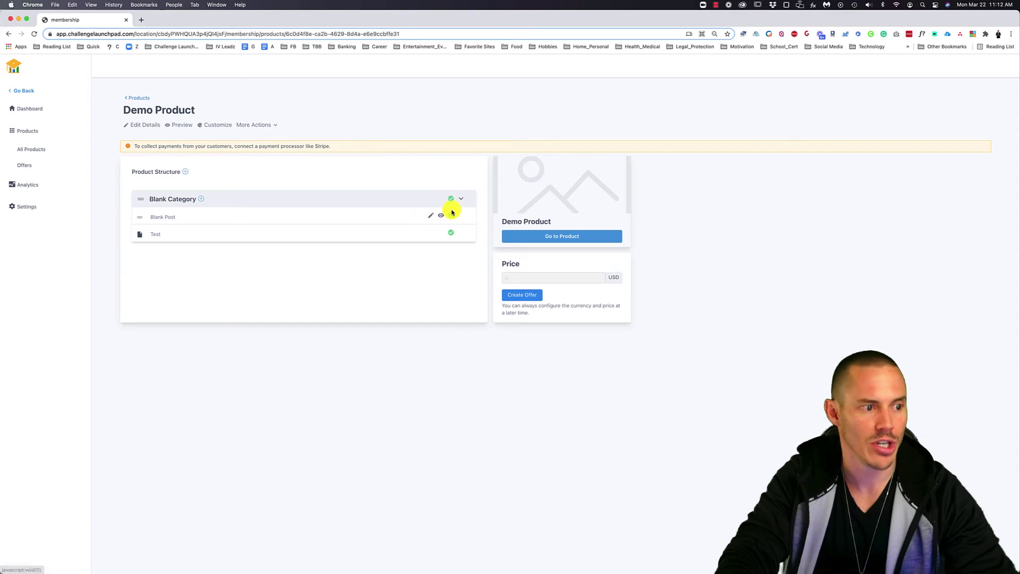
mouse_move(202, 218)
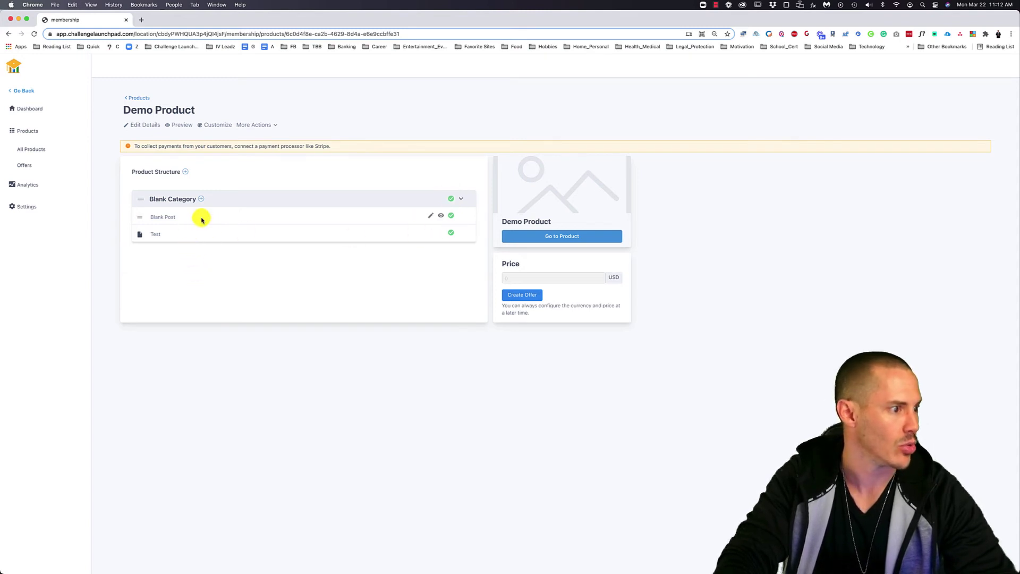
Preview the Demo Product, open the Test lesson, and play then pause its video.
click(182, 124)
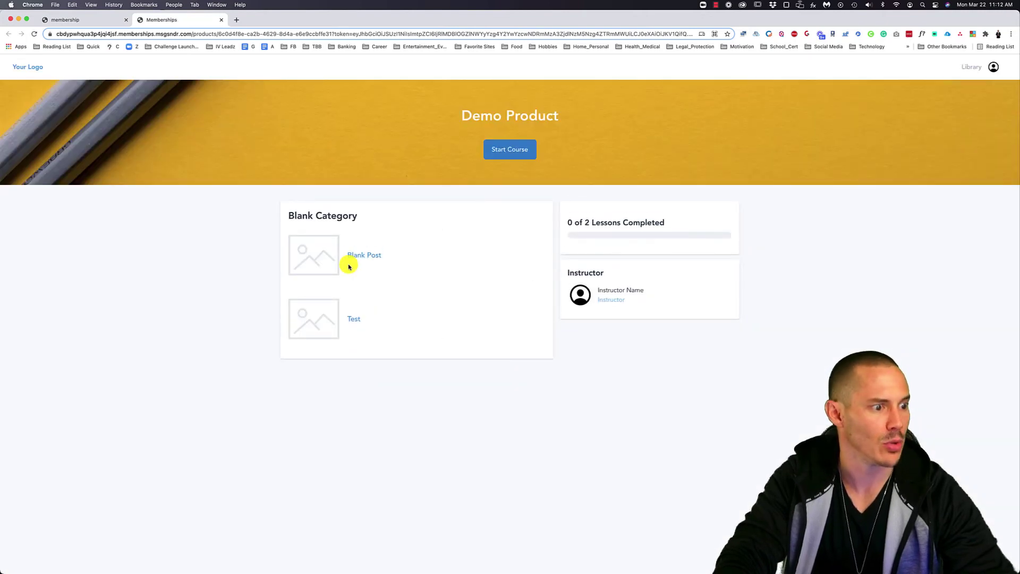
click(355, 321)
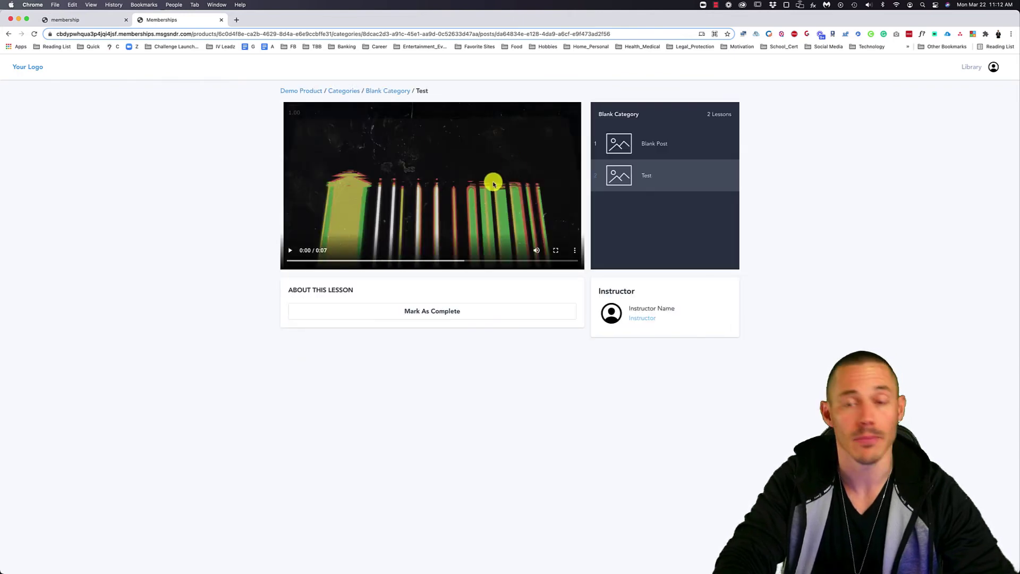
click(294, 254)
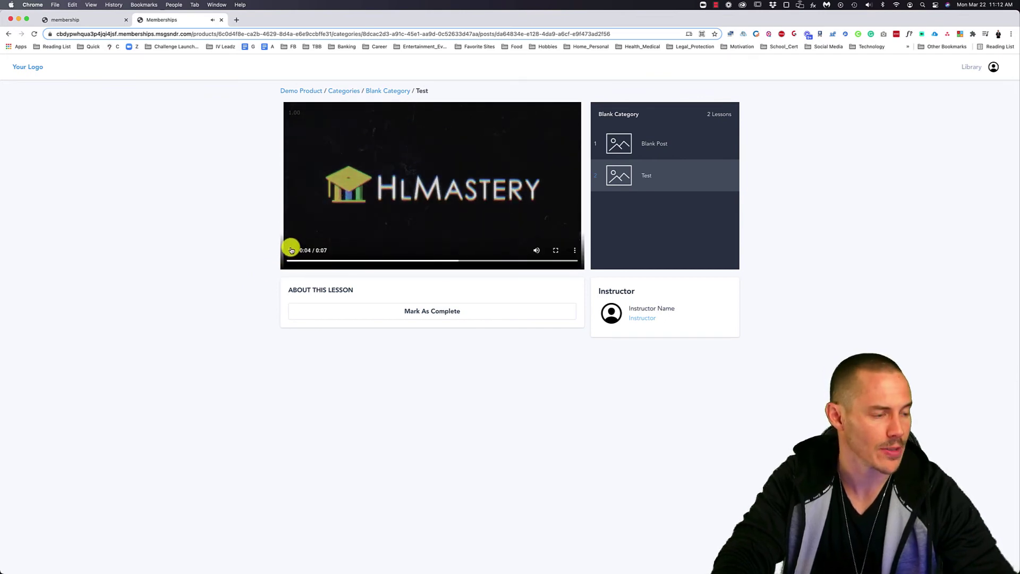
click(292, 250)
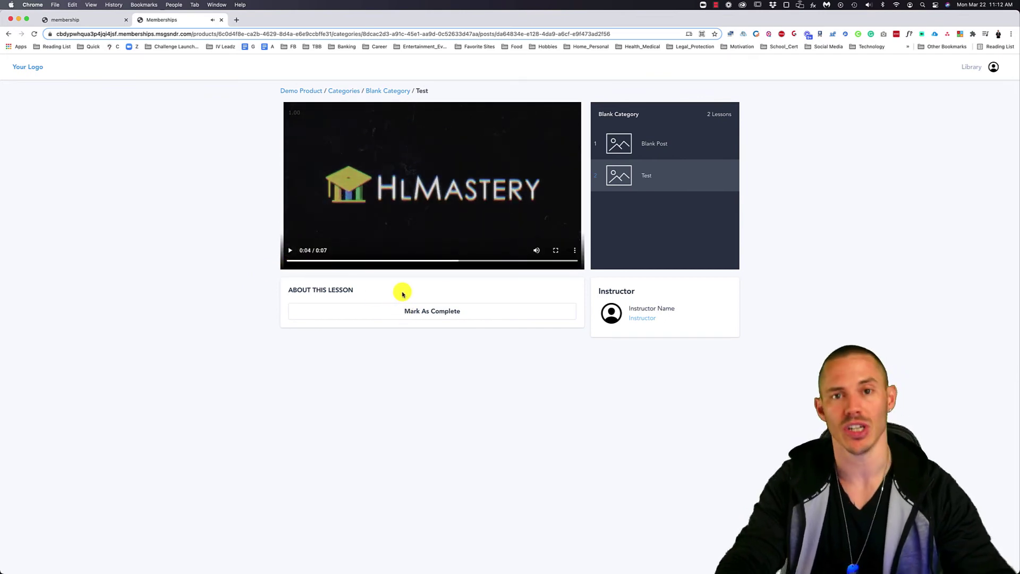